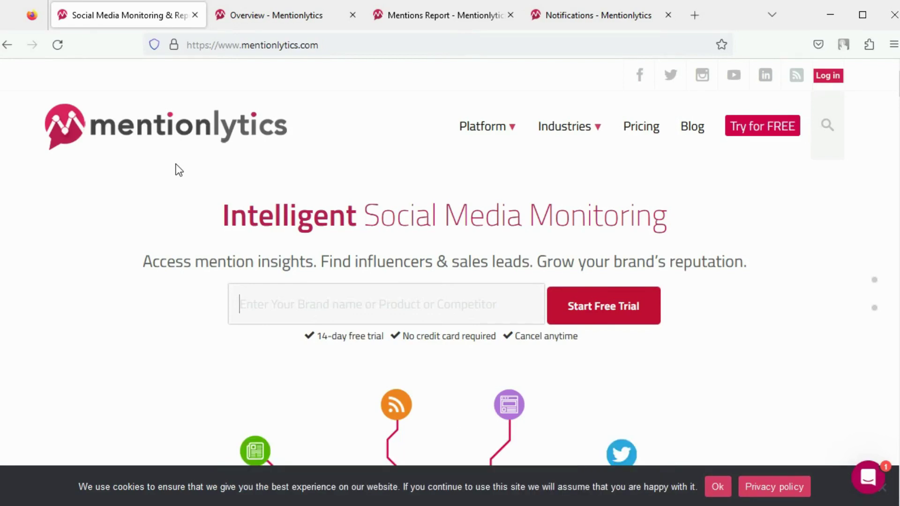
Open the nissin Overview dashboard for February 28 – March 6, 2023 and check its date range choices
click(268, 15)
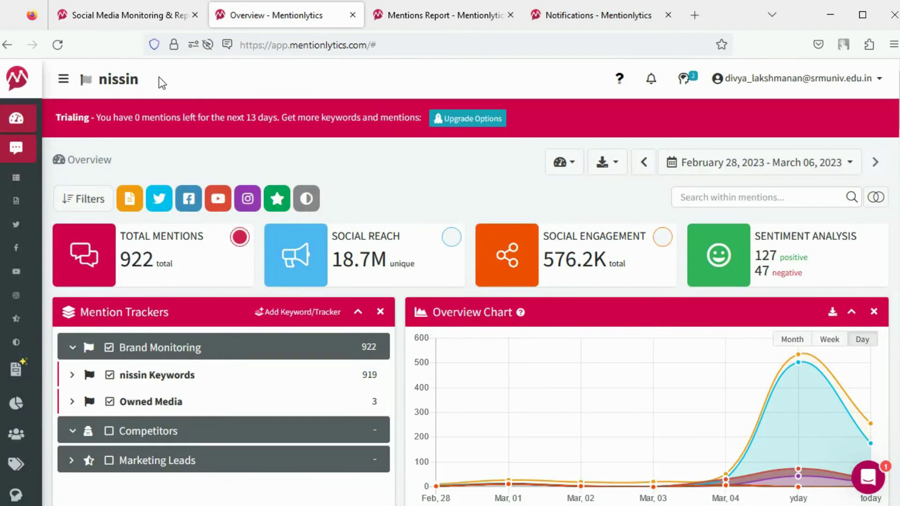
click(733, 173)
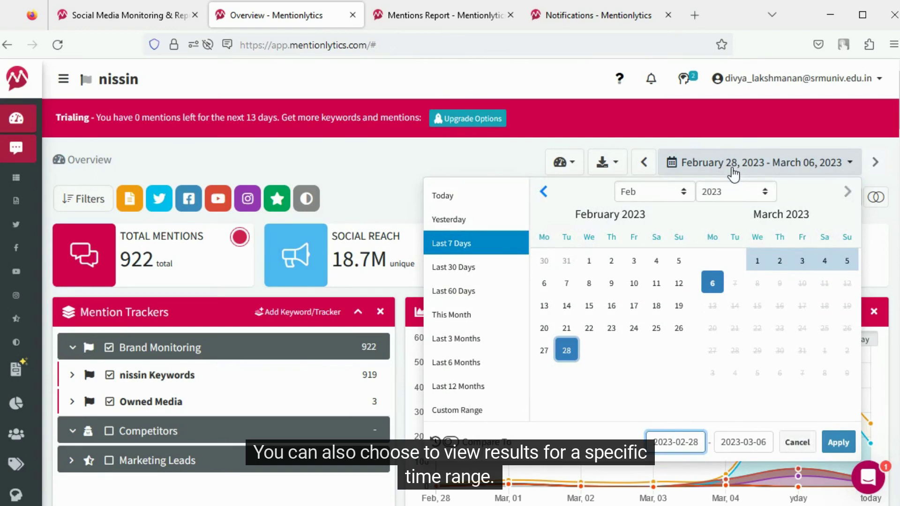
click(485, 157)
scroll(485, 156, down, 2)
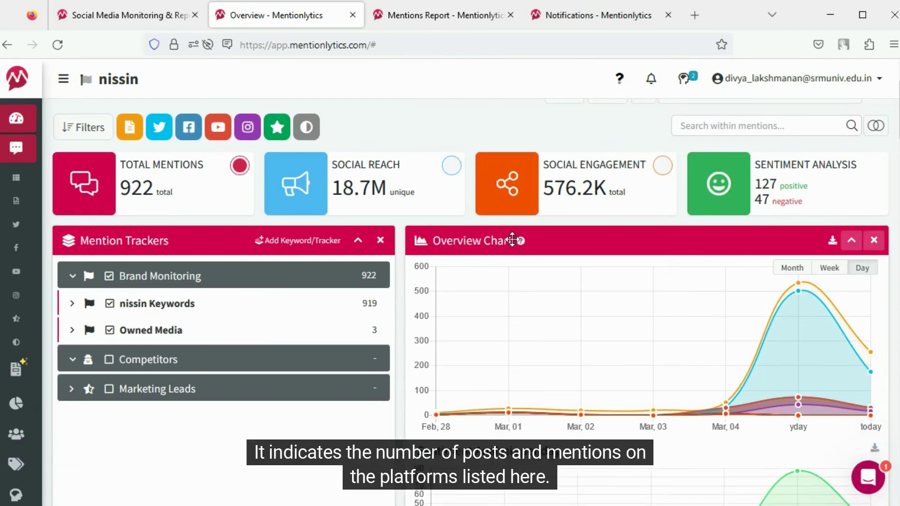
Read the chart tooltips and scroll past the pie charts and keyword cloud to the Twitter, Facebook and YouTube Mentions by Date panels
mouse_move(318, 135)
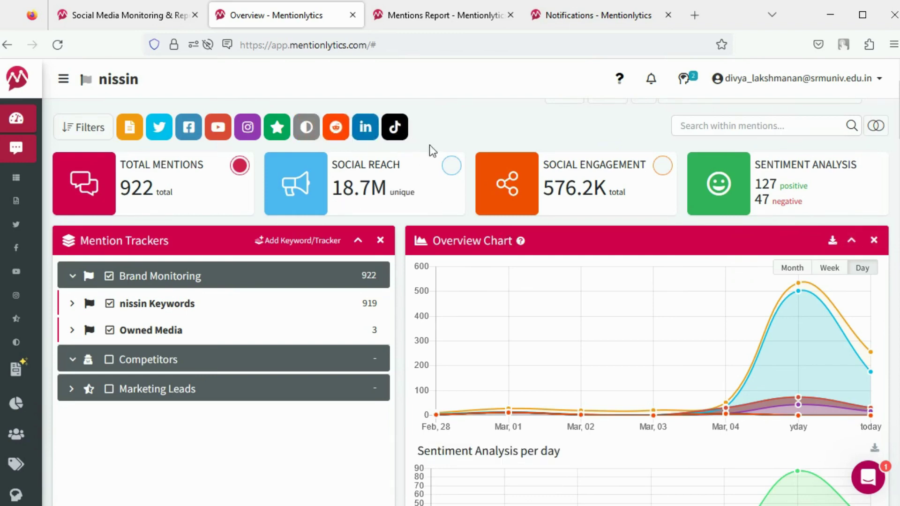
mouse_move(776, 315)
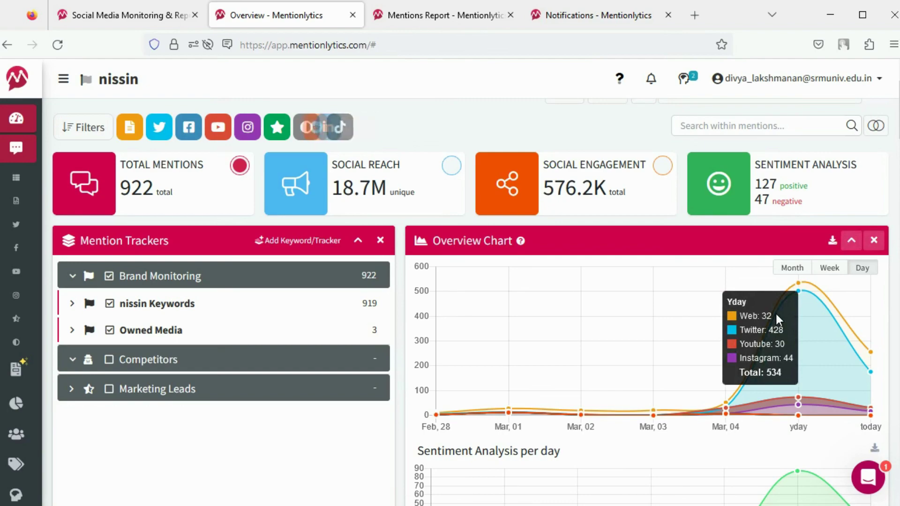
scroll(775, 311, down, 3)
scroll(779, 320, down, 6)
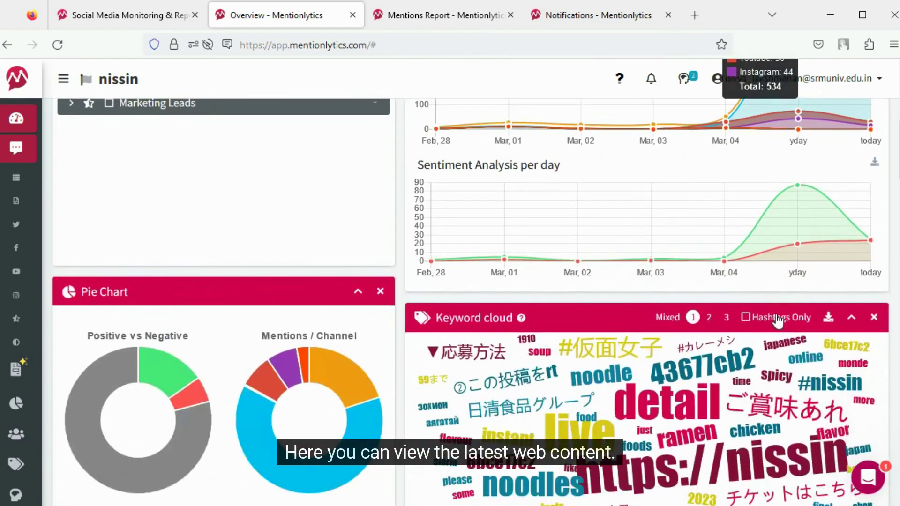
scroll(779, 320, down, 1)
scroll(779, 320, down, 3)
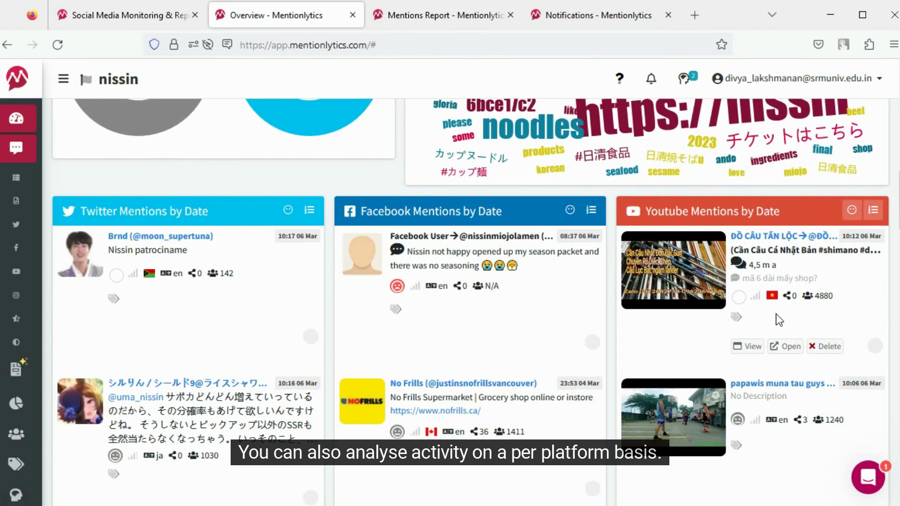
Scroll through the Twitter Mentions Report, then view the Notifications page with the daily All Trackers e-mail
mouse_move(43, 119)
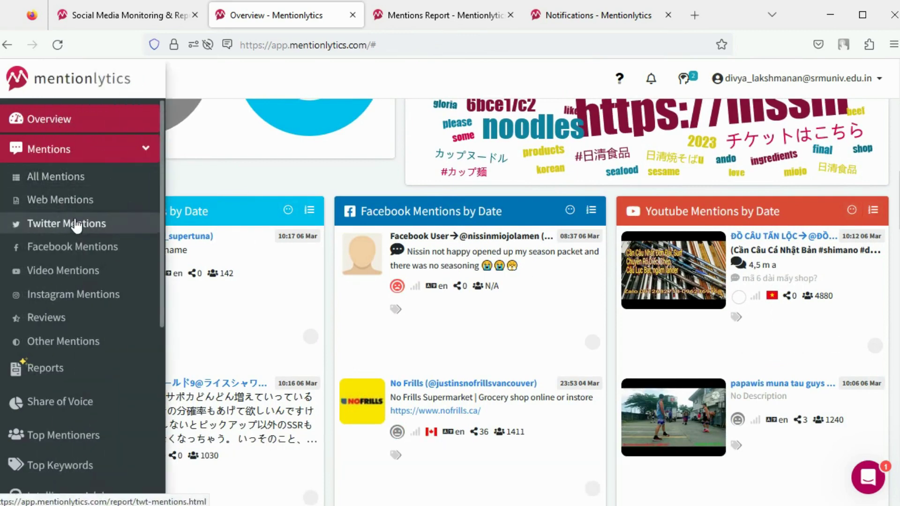
click(435, 15)
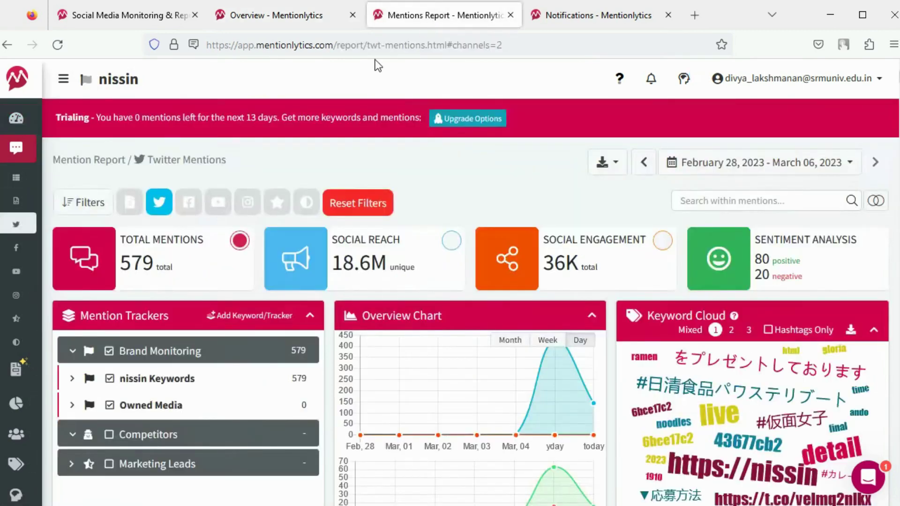
scroll(374, 188, down, 5)
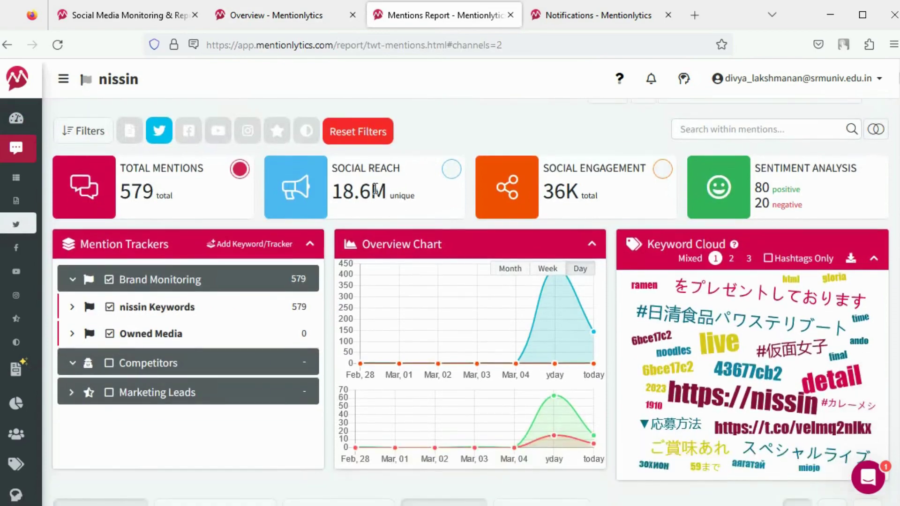
scroll(374, 189, down, 3)
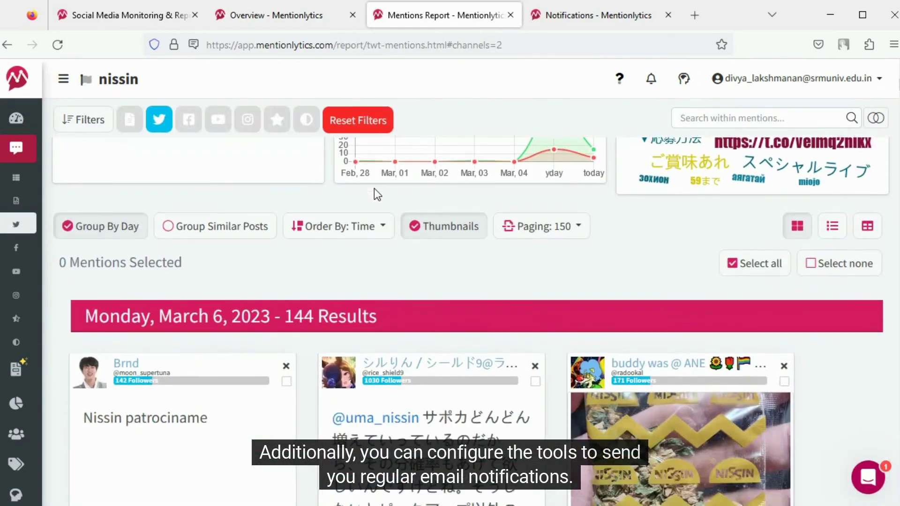
click(600, 15)
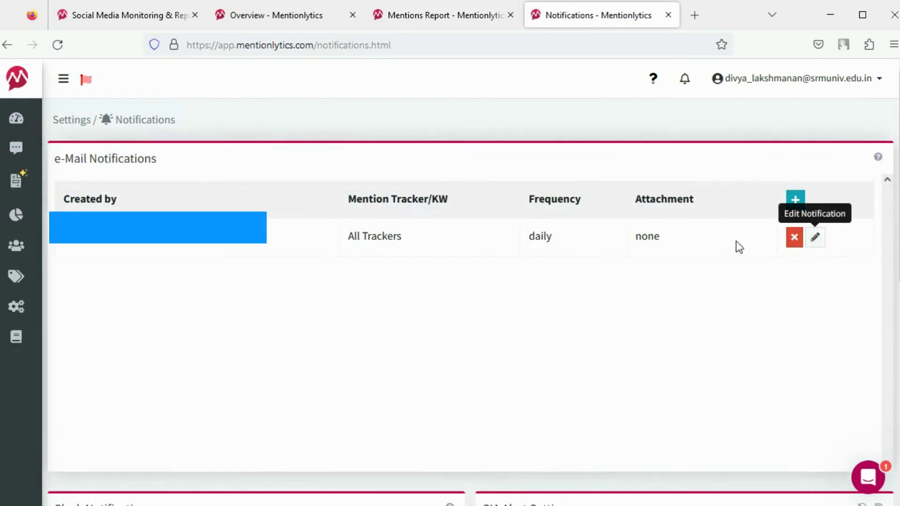
Inspect the daily e-mail notification's Frequency and Filter Preset options, then cancel without changes
click(816, 238)
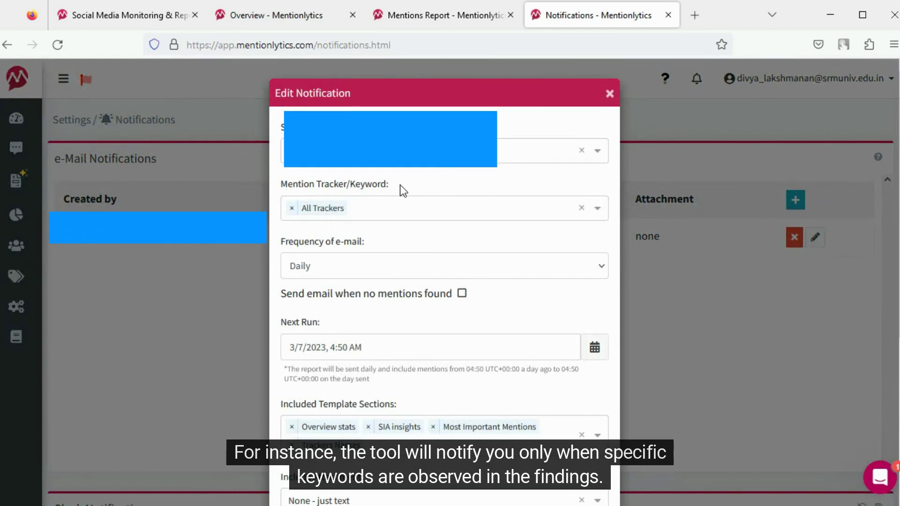
click(408, 265)
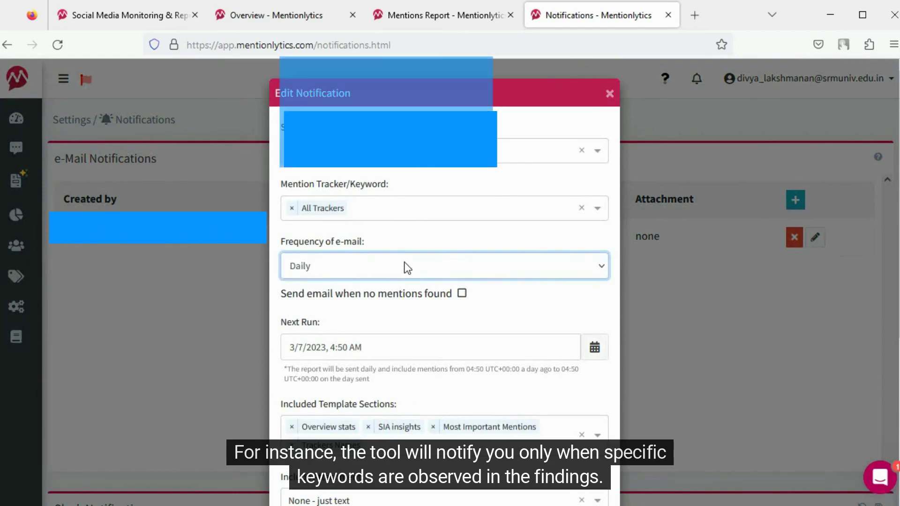
scroll(408, 265, down, 5)
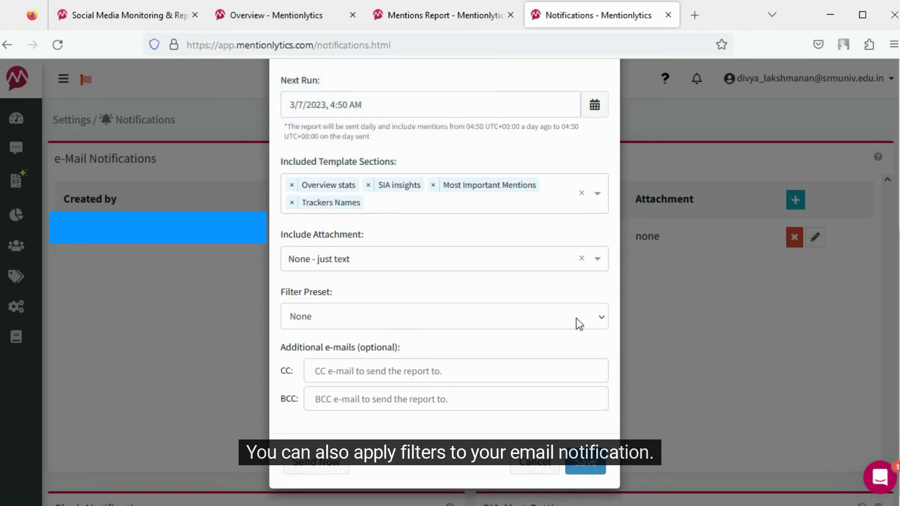
click(602, 316)
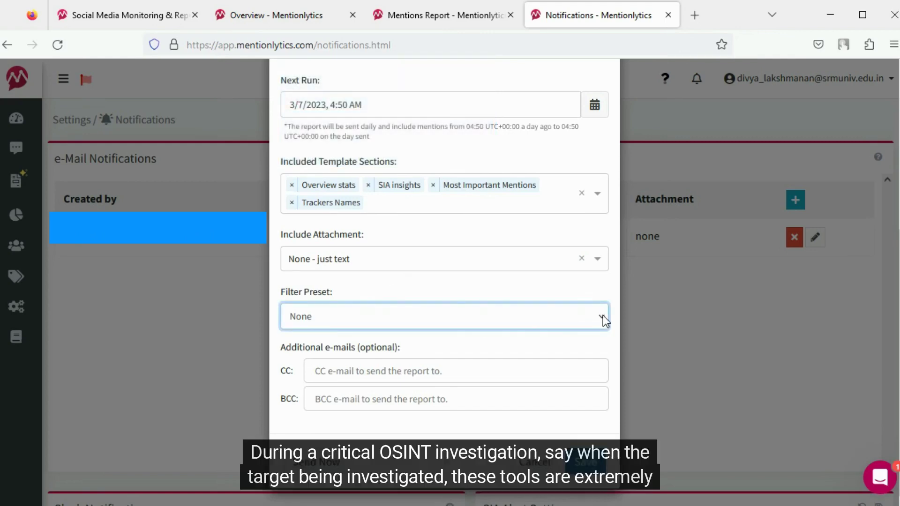
click(548, 464)
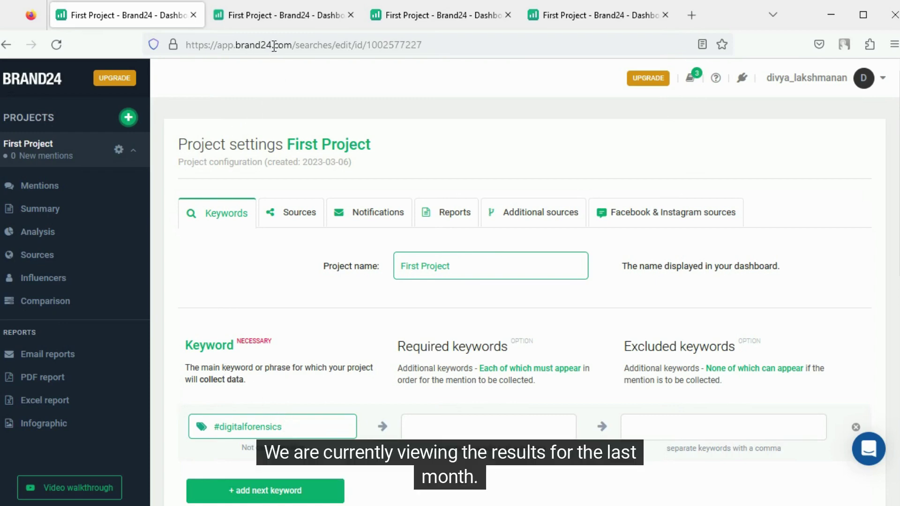
Browse the First Project's #digitalforensics mentions from the last 30 days and the filter panel
click(271, 19)
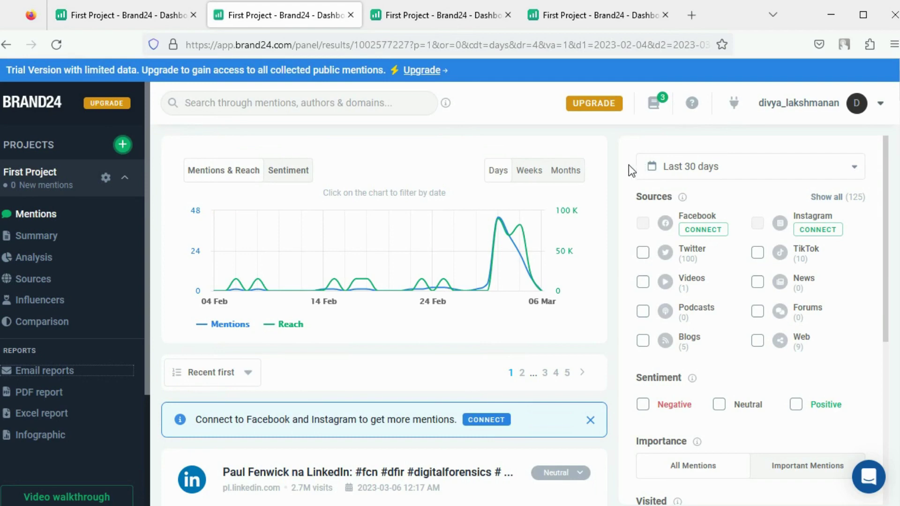
scroll(629, 164, down, 1)
scroll(628, 169, down, 2)
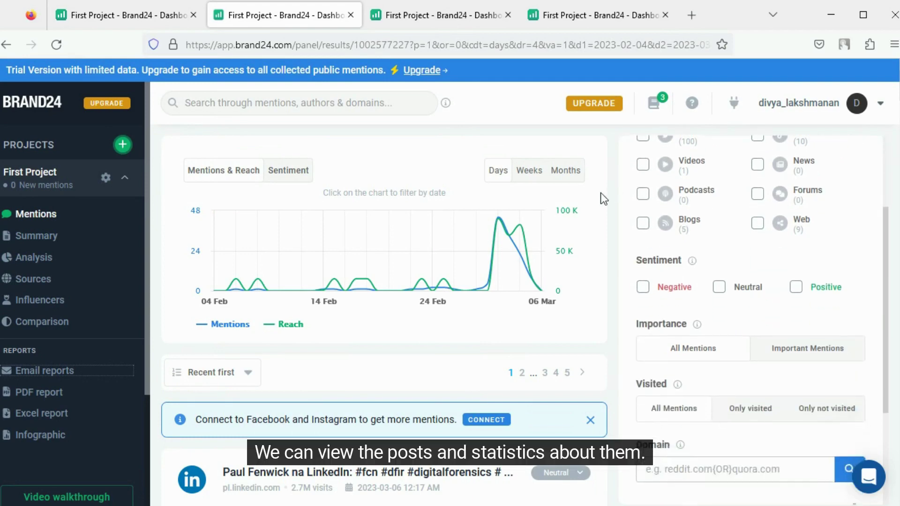
scroll(600, 192, down, 4)
scroll(592, 208, down, 1)
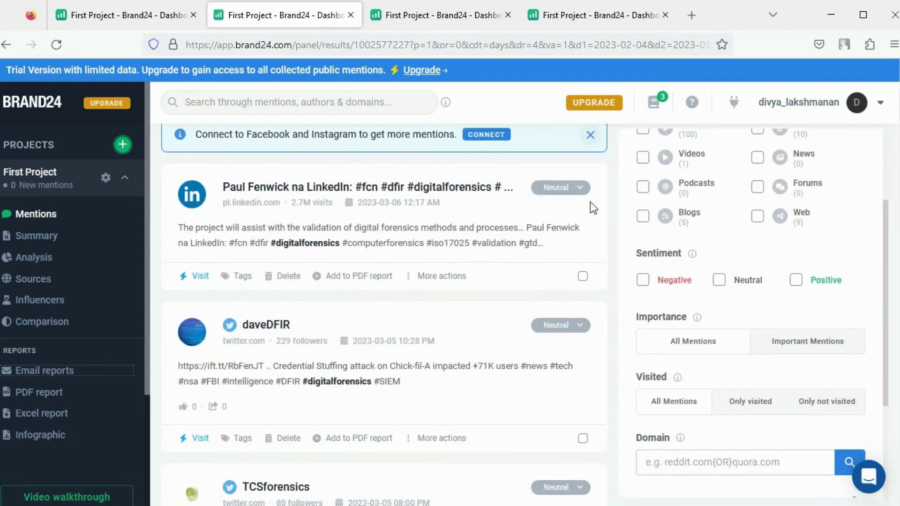
scroll(589, 201, down, 2)
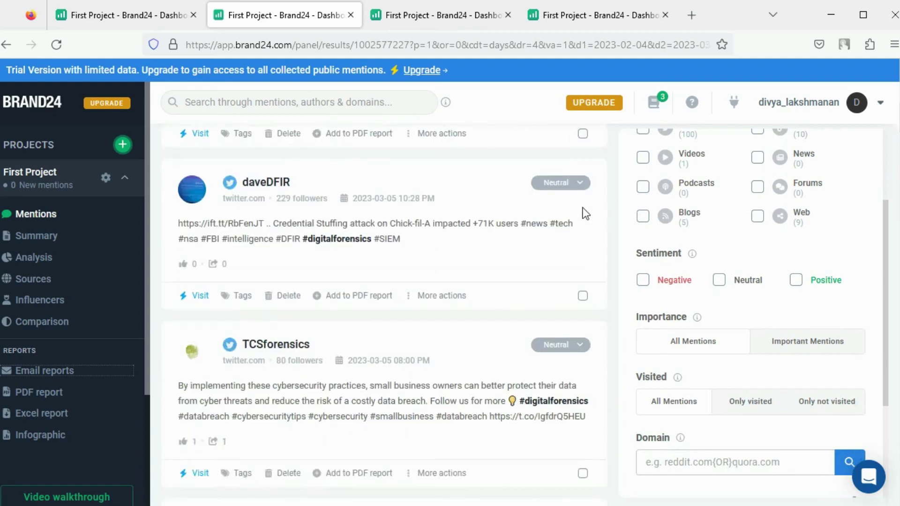
scroll(589, 220, down, 2)
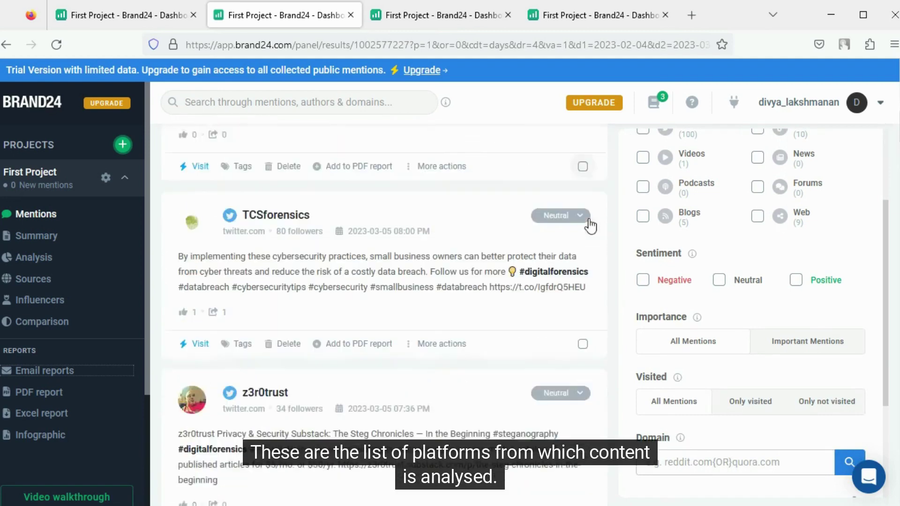
scroll(689, 234, up, 2)
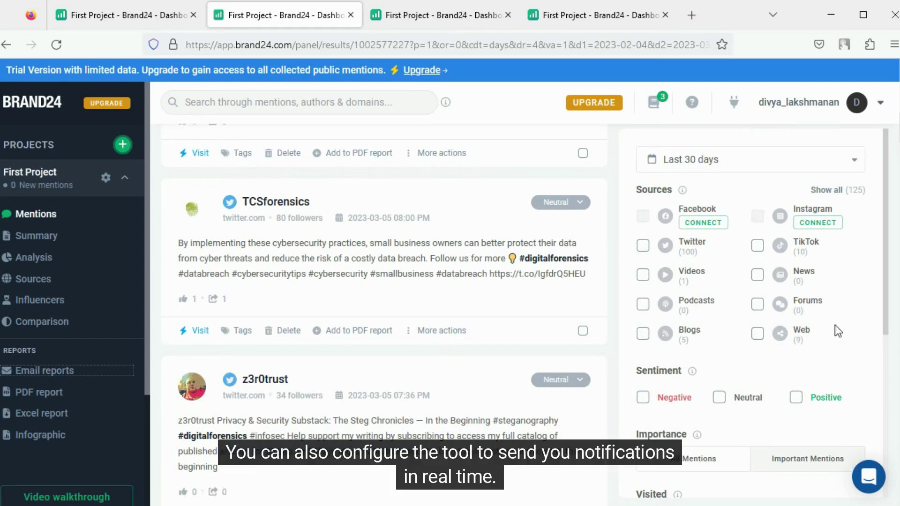
Start a new notification in Project settings, review its filter options, then view the Reports settings
click(434, 14)
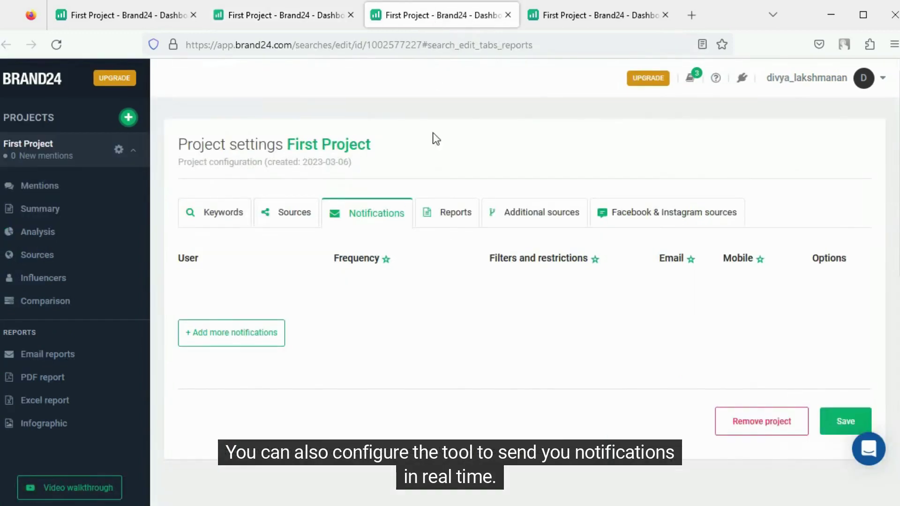
click(272, 342)
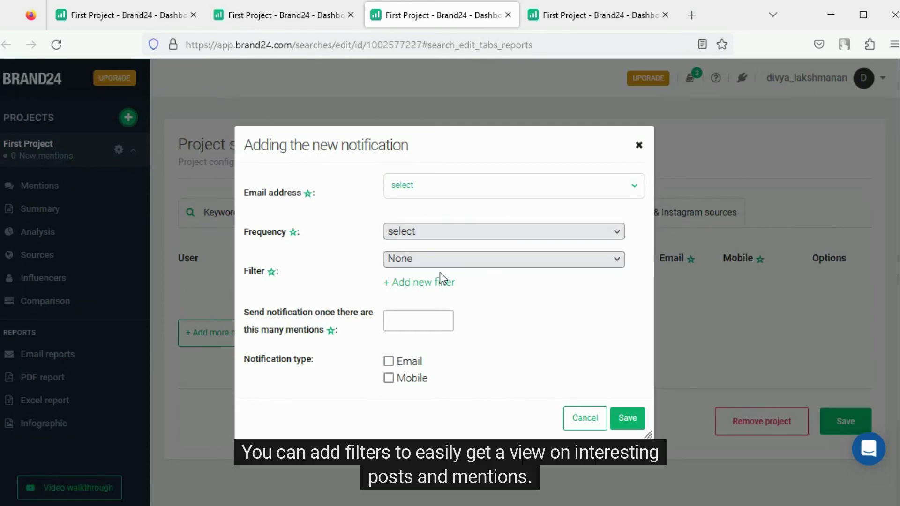
click(435, 285)
scroll(490, 262, down, 8)
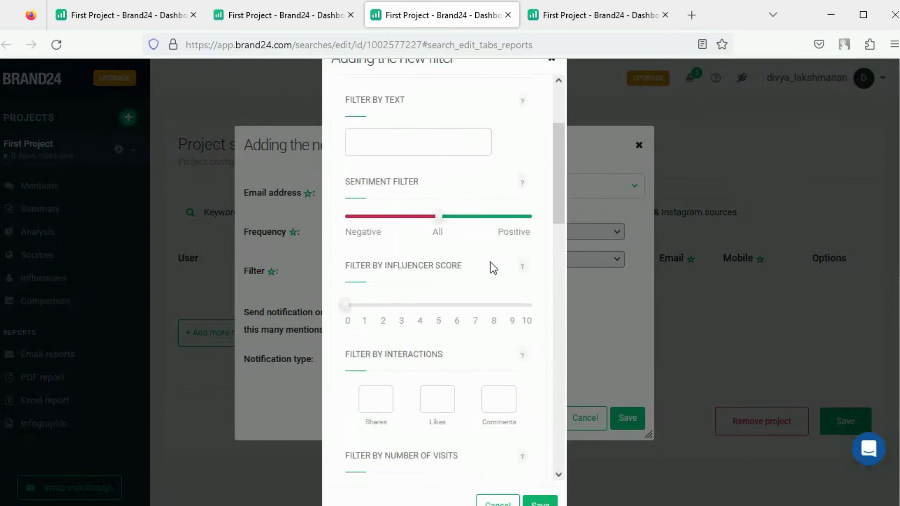
scroll(490, 263, down, 6)
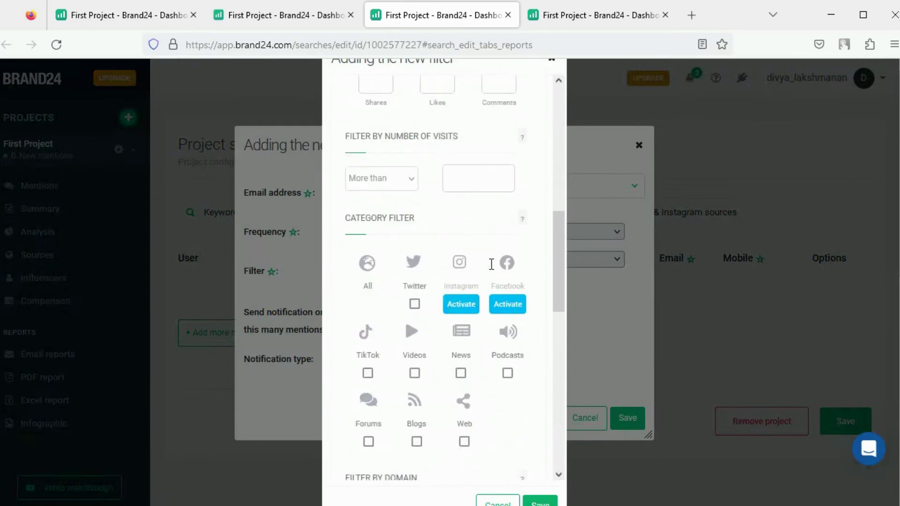
scroll(491, 267, down, 2)
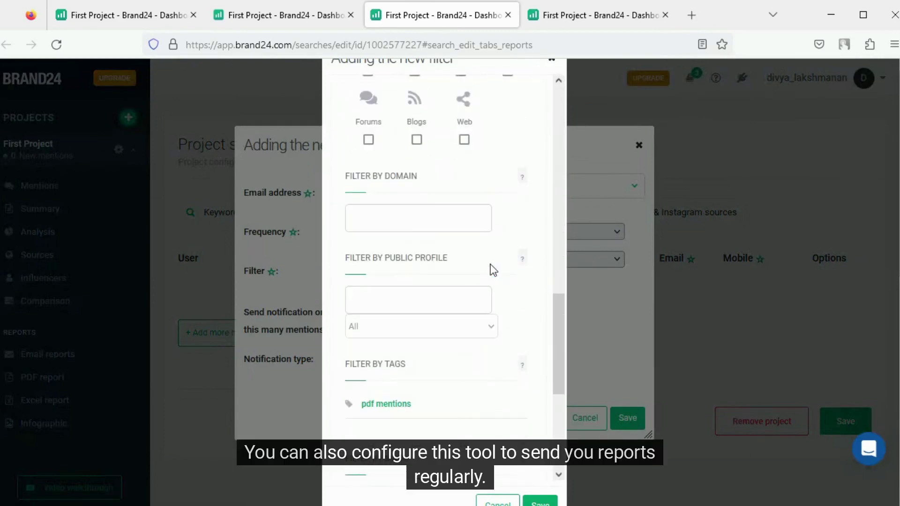
click(592, 19)
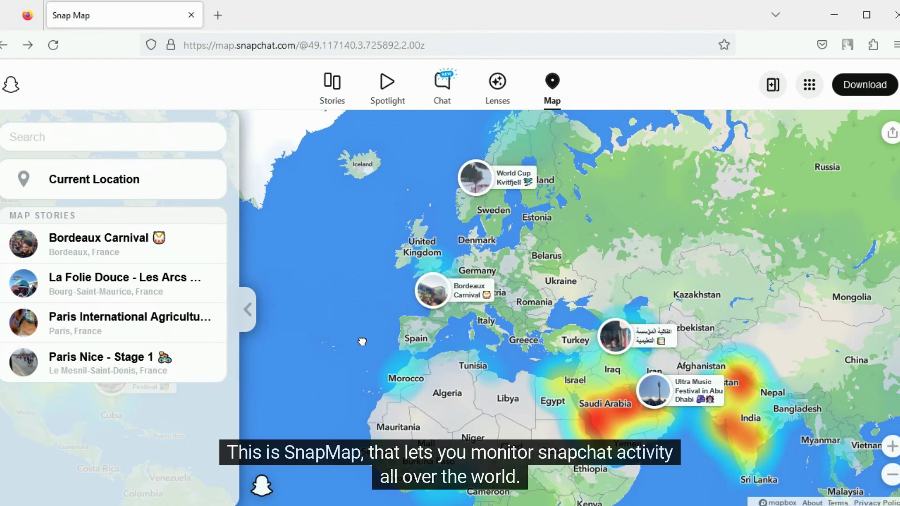
Pan and zoom Snap Map to the Middle East and watch the Ultra Music Festival in Abu Dhabi story
drag(367, 347, 268, 277)
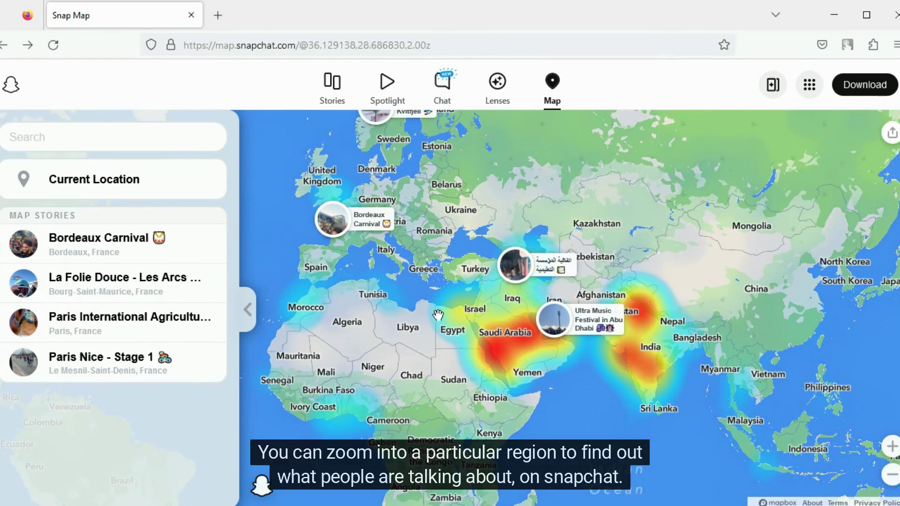
scroll(517, 324, up, 1)
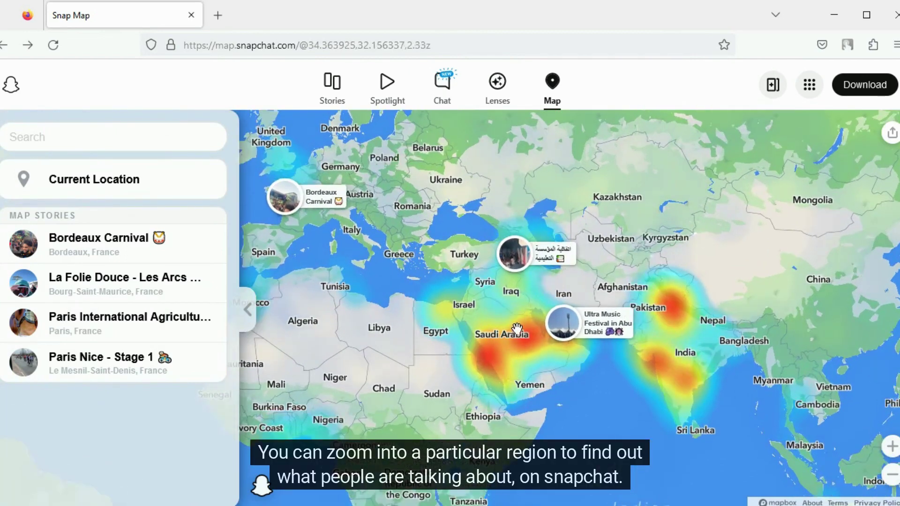
scroll(514, 331, up, 1)
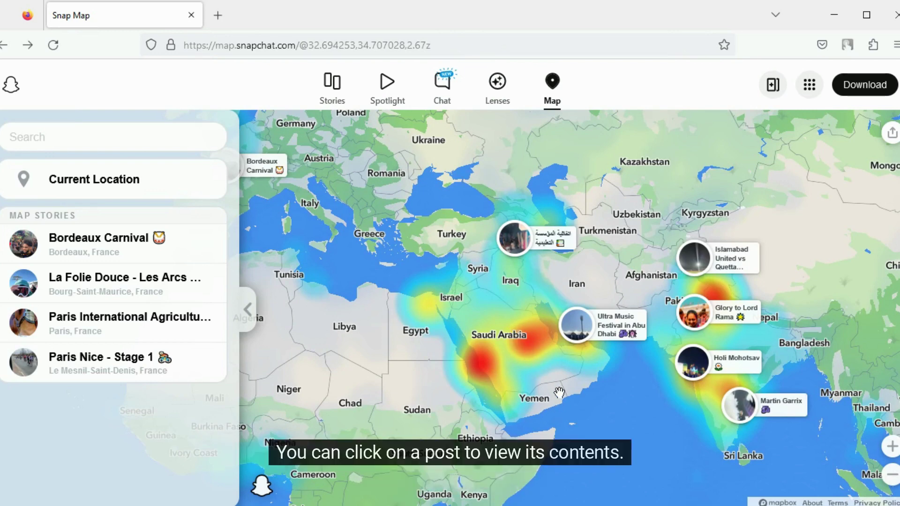
click(598, 334)
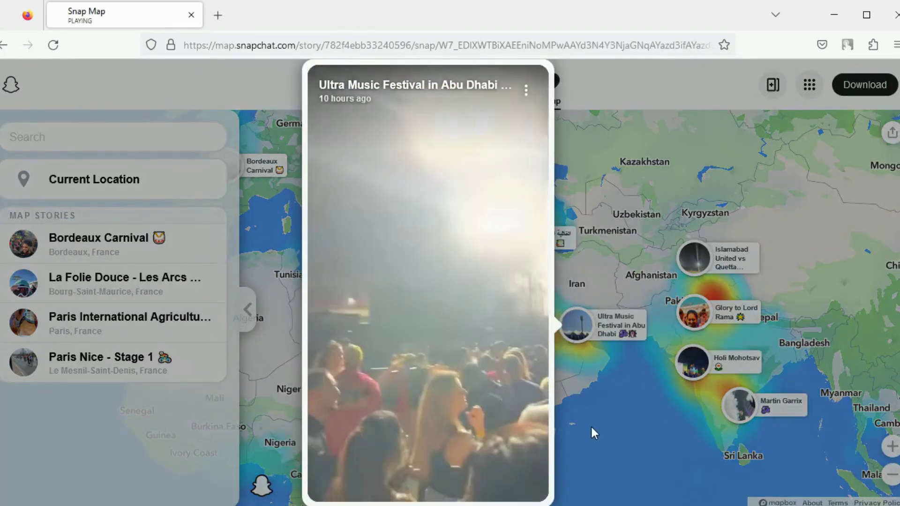
click(589, 425)
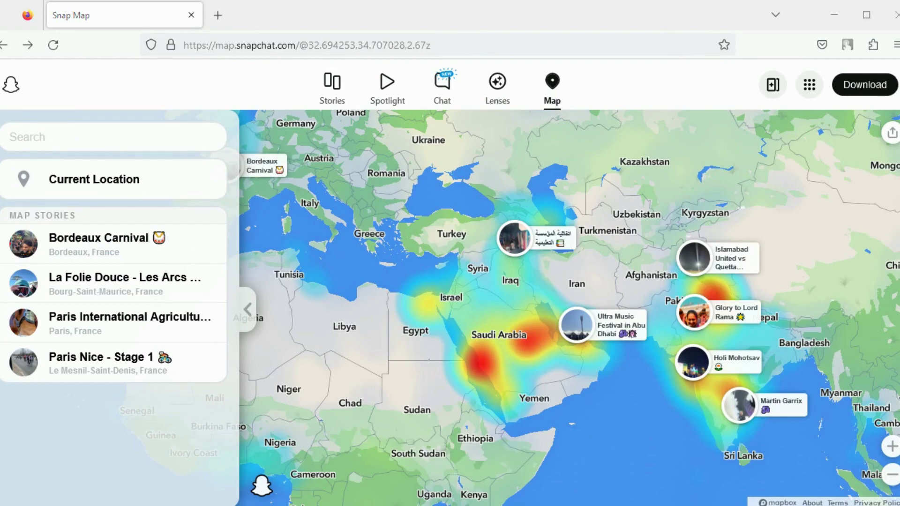
scroll(569, 308, down, 2)
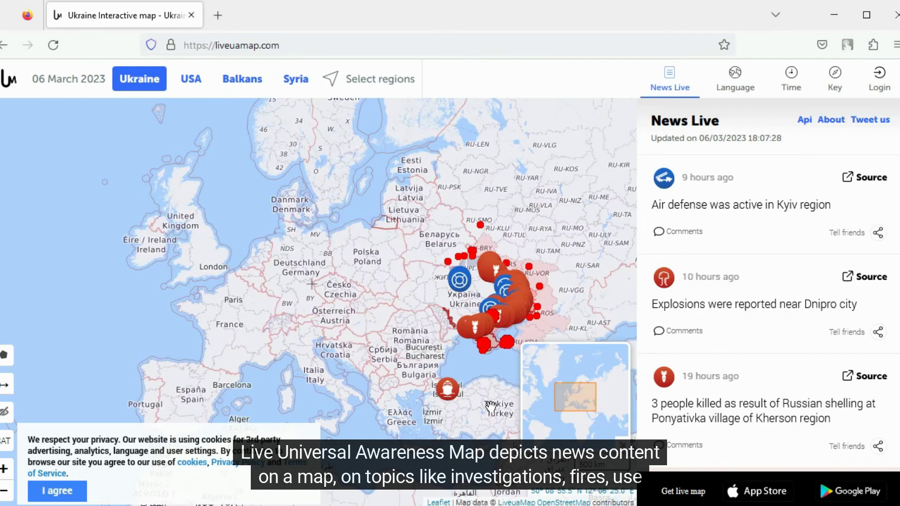
Zoom and pan the LiveUAMap map to Nova Kakhovka on the Kherson front
scroll(469, 344, up, 5)
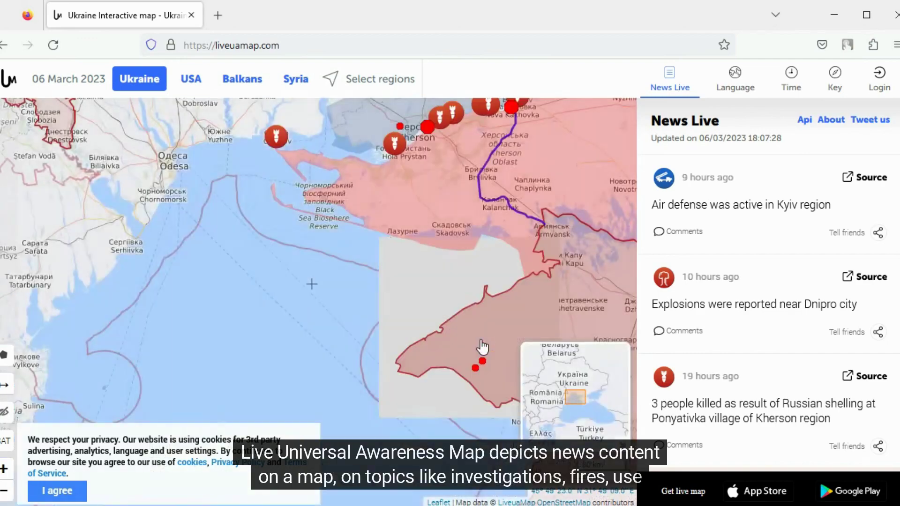
drag(382, 293, 268, 394)
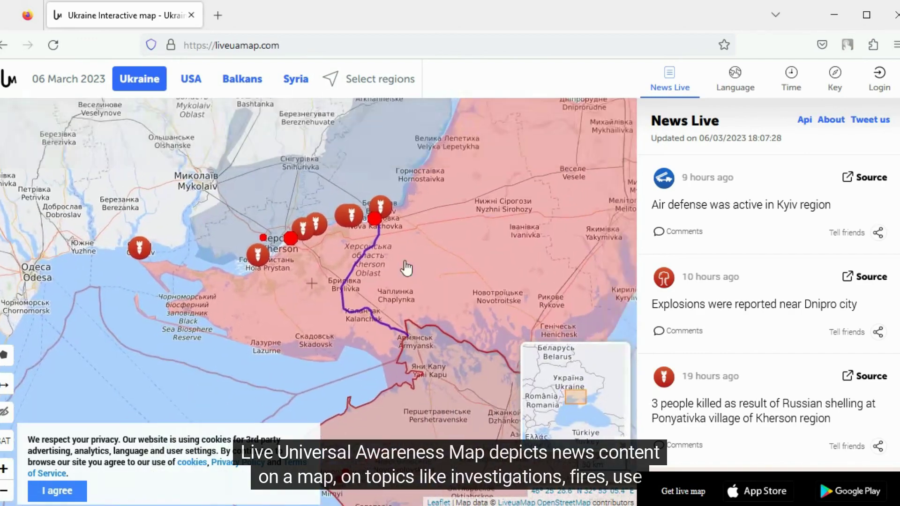
drag(436, 246, 417, 349)
scroll(395, 354, up, 2)
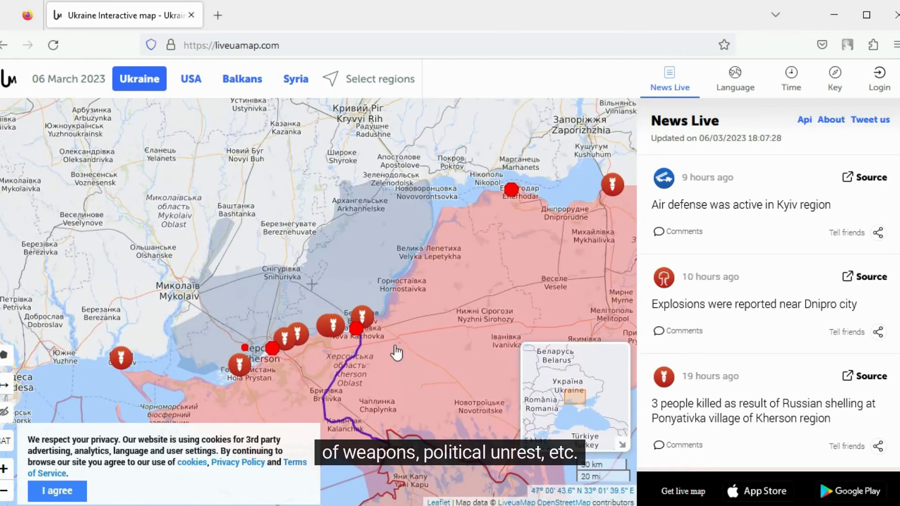
drag(365, 309, 499, 323)
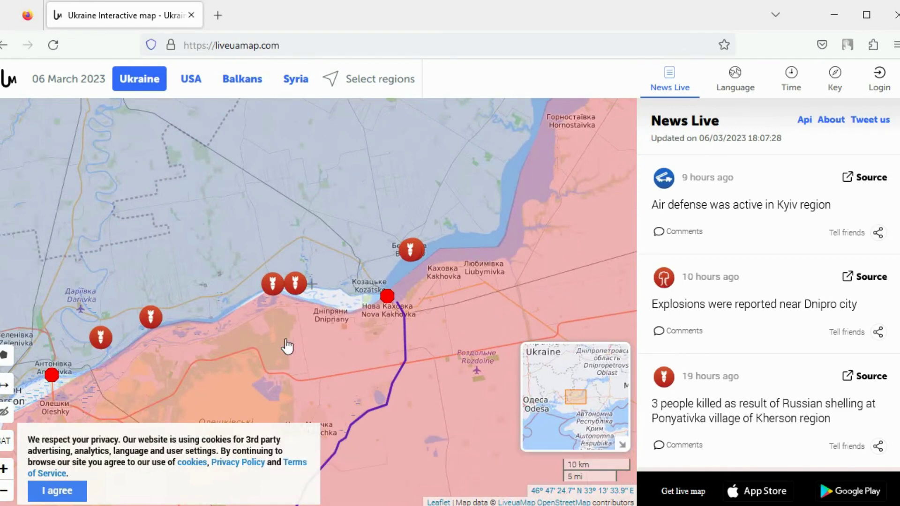
drag(293, 343, 348, 371)
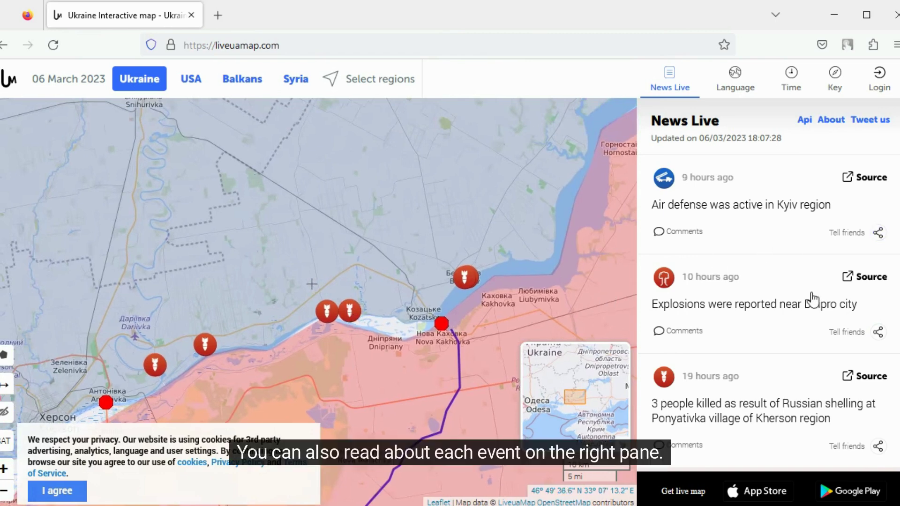
Scroll the News Live feed and show events for 1 March 2023
scroll(814, 307, down, 5)
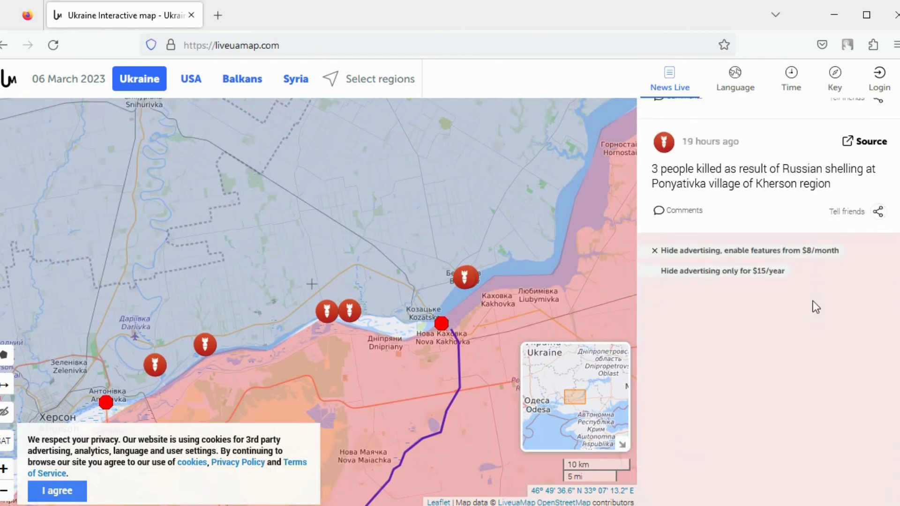
scroll(816, 307, up, 5)
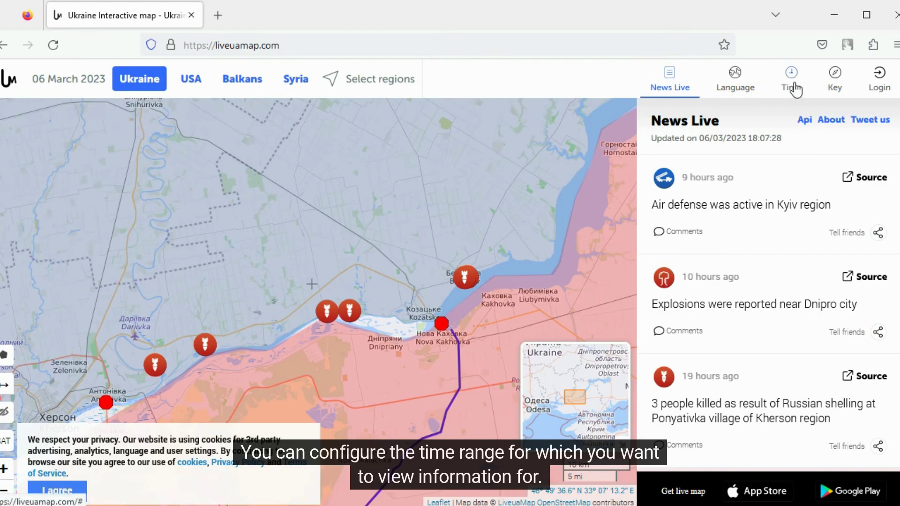
click(794, 88)
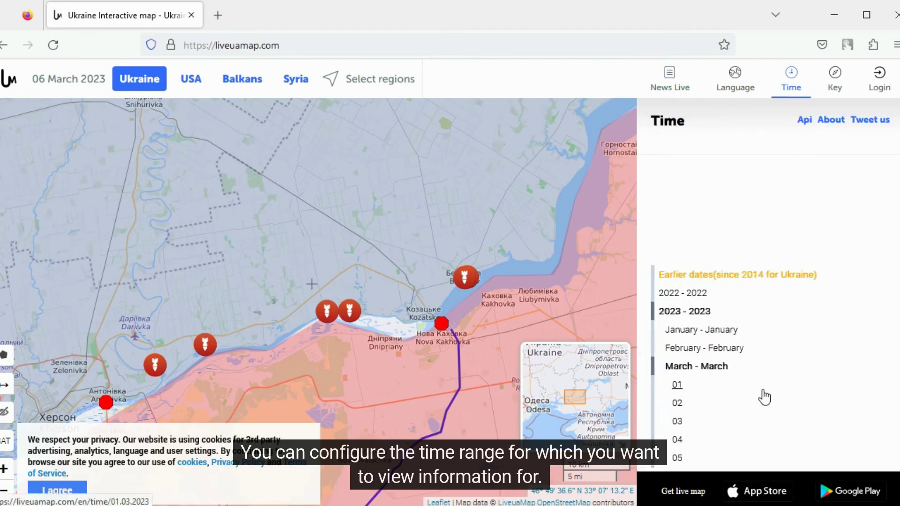
click(764, 397)
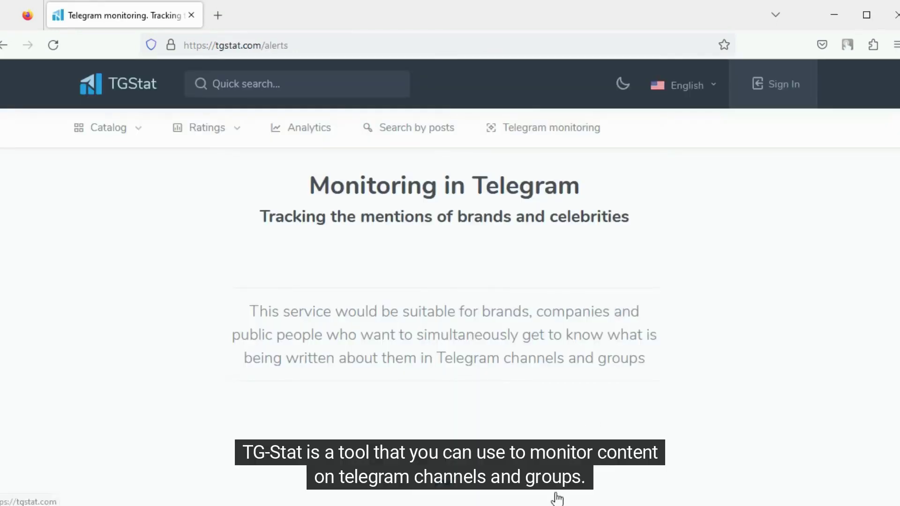
Scroll down the tgstat.com/alerts page past Statistics to the feature cards
scroll(689, 201, down, 3)
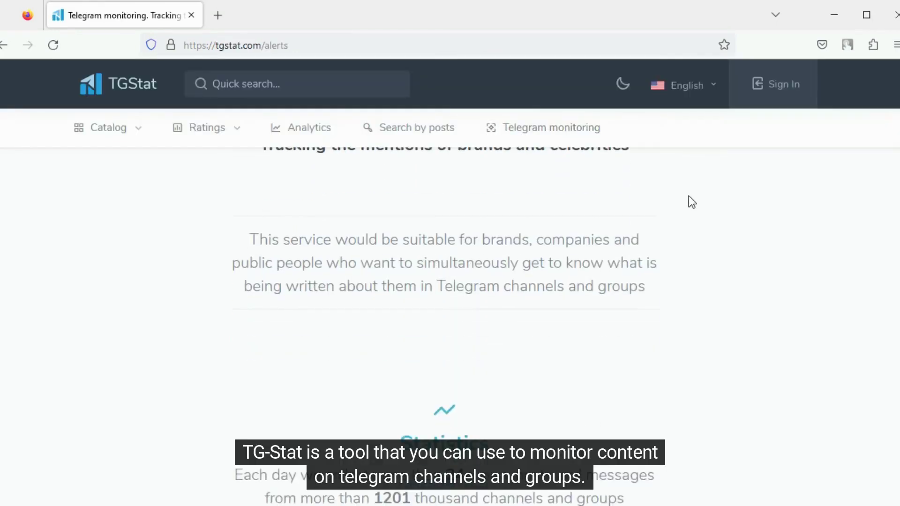
scroll(691, 253, down, 5)
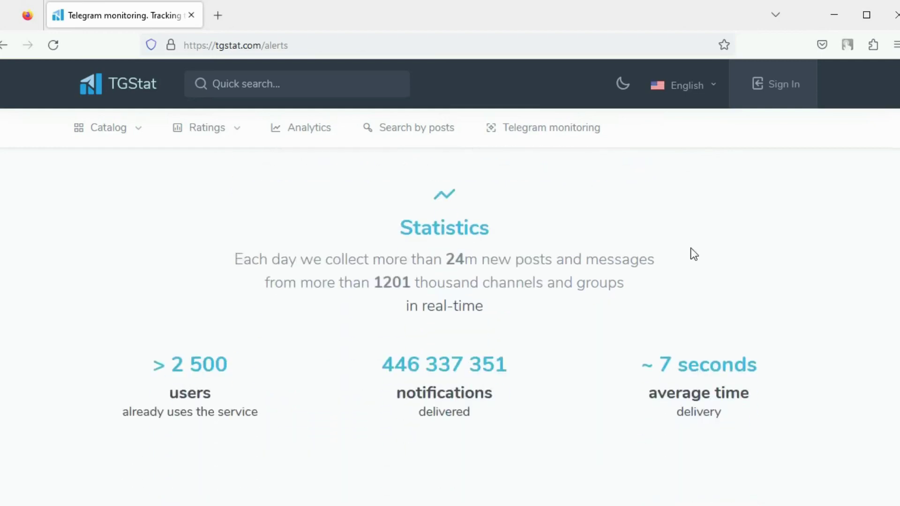
scroll(693, 254, down, 9)
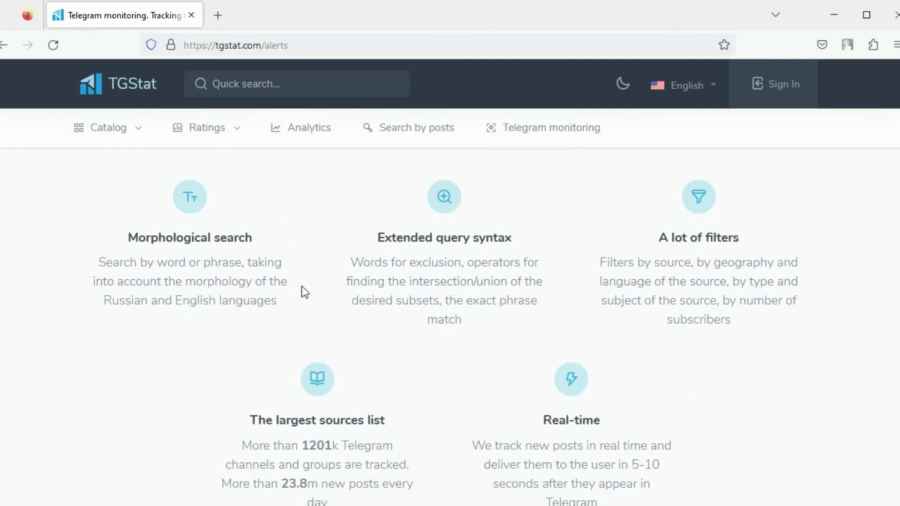
scroll(492, 387, down, 5)
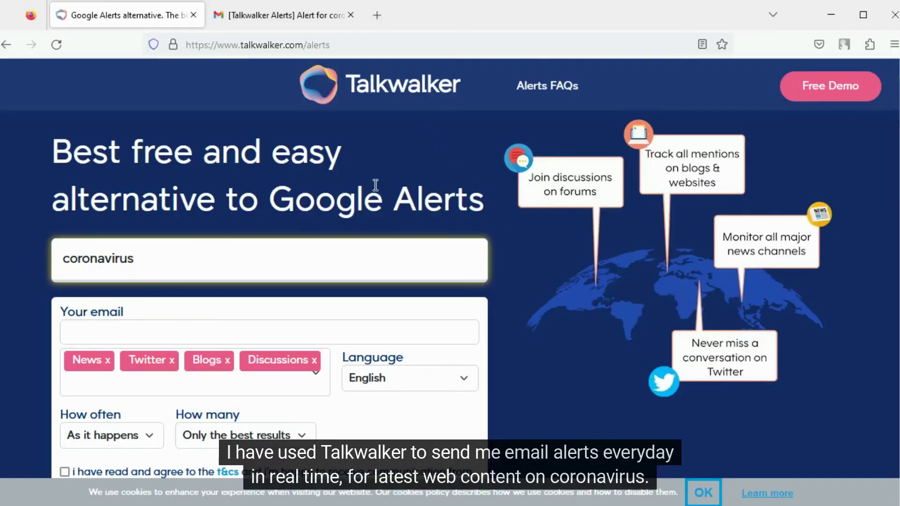
Check the coronavirus alert's create and preview buttons, then open the Talkwalker alert email in Gmail
scroll(450, 281, down, 2)
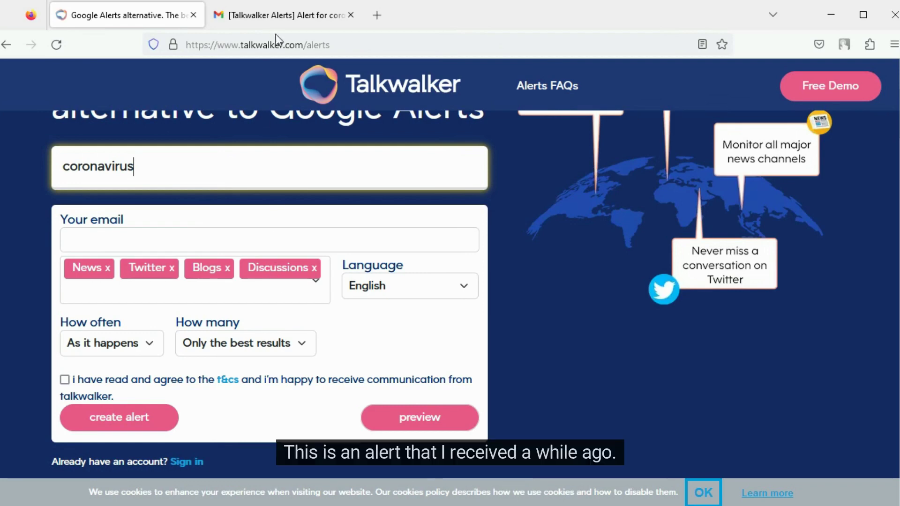
click(280, 19)
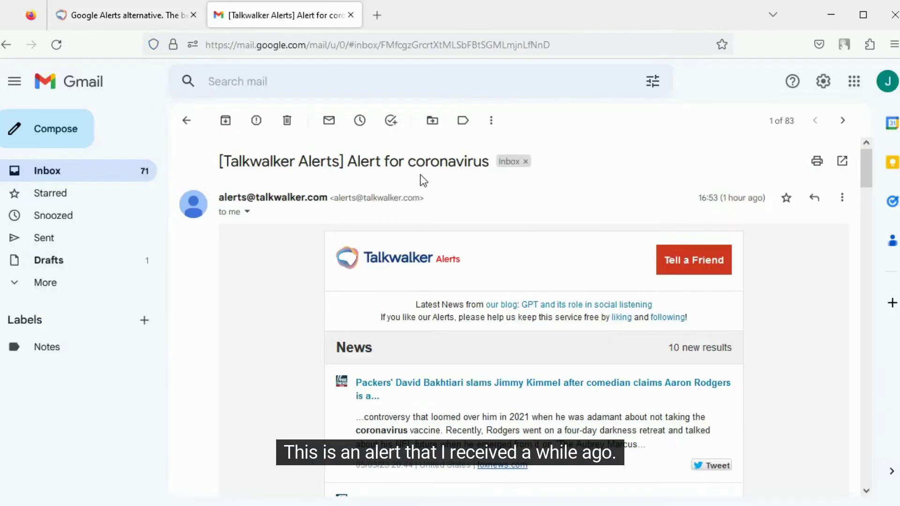
Scroll through the Talkwalker coronavirus alert's 10 news results from Fox News, The Guardian and Telegraph
scroll(305, 315, down, 5)
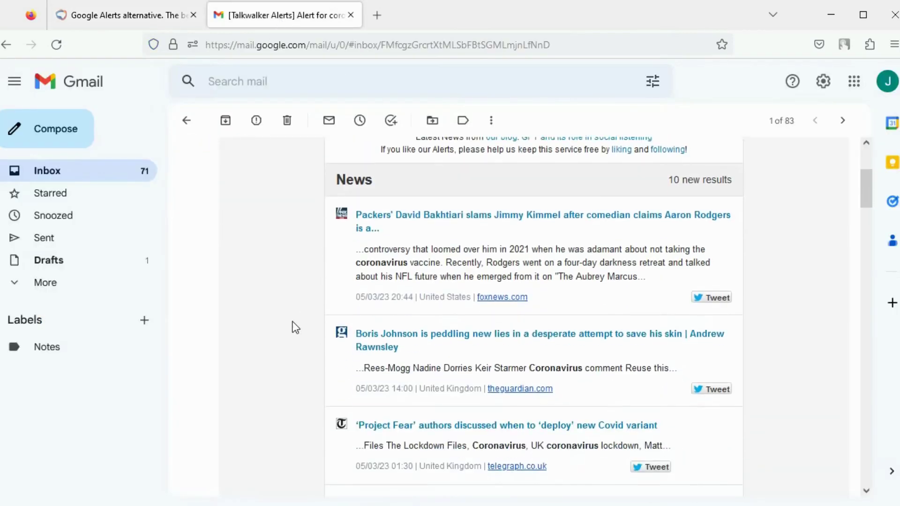